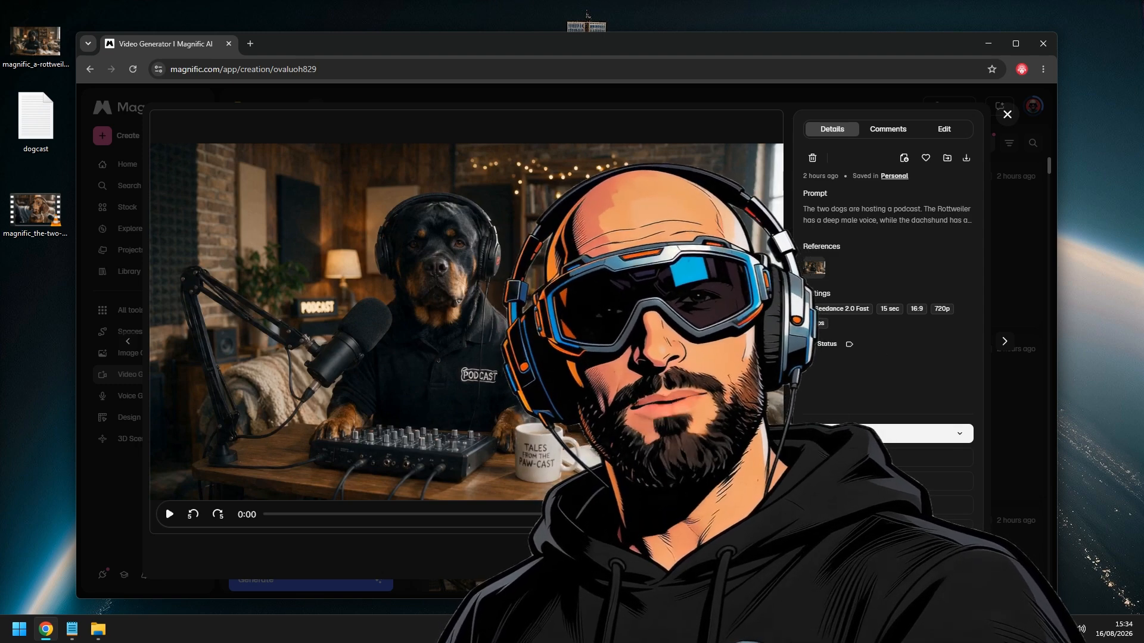
Play the generated dog podcast video in full screen, then close its detail view
left_click(762, 514)
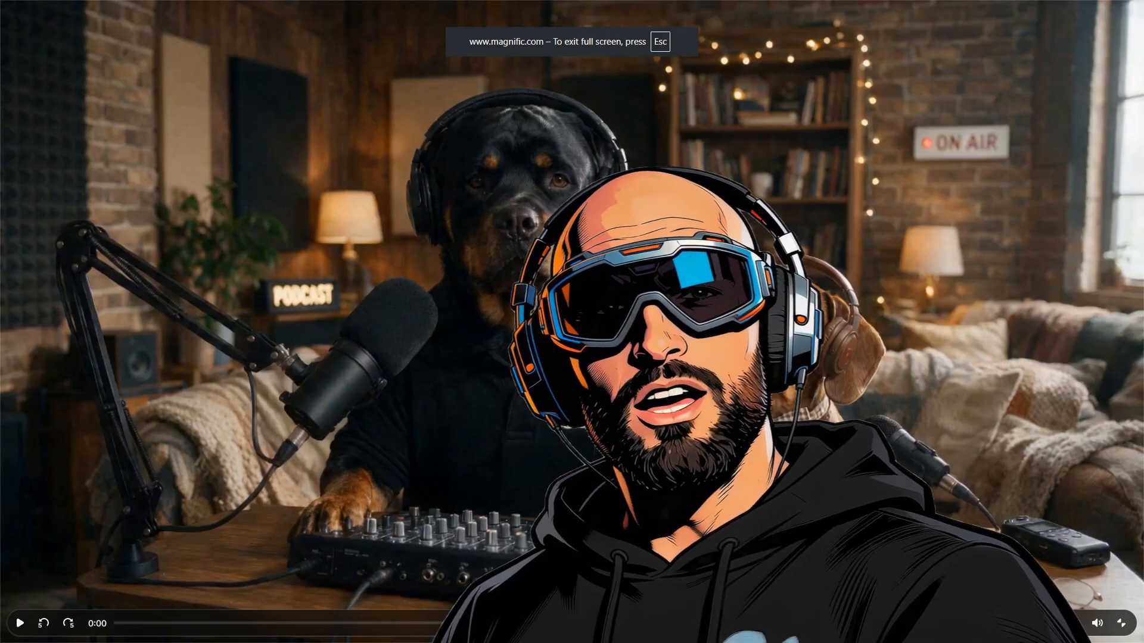
left_click(21, 624)
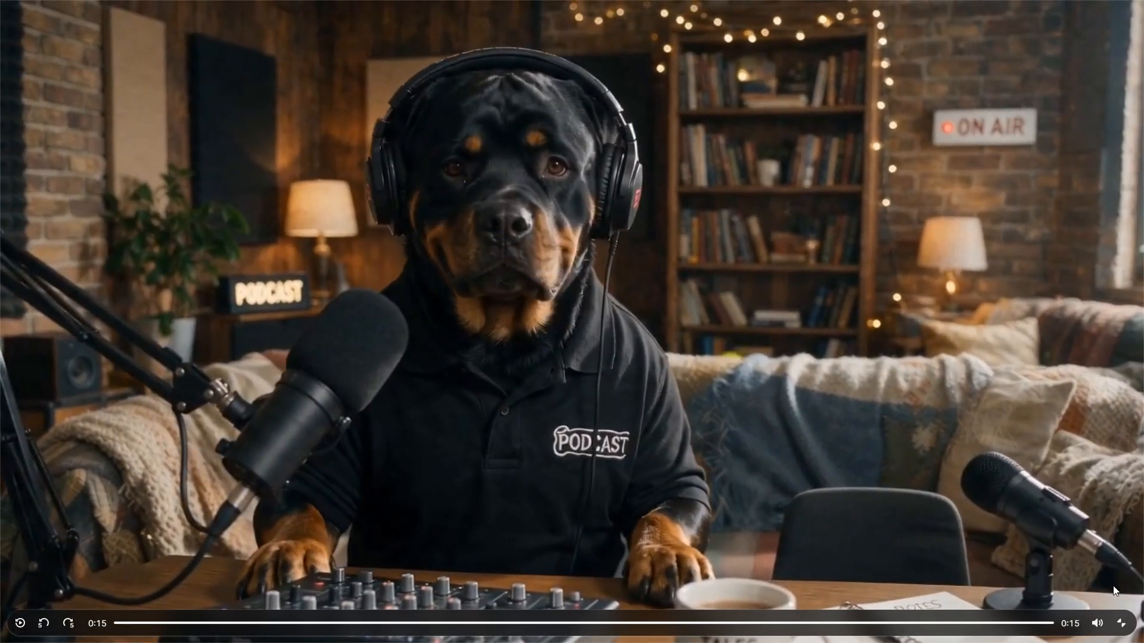
left_click(1121, 623)
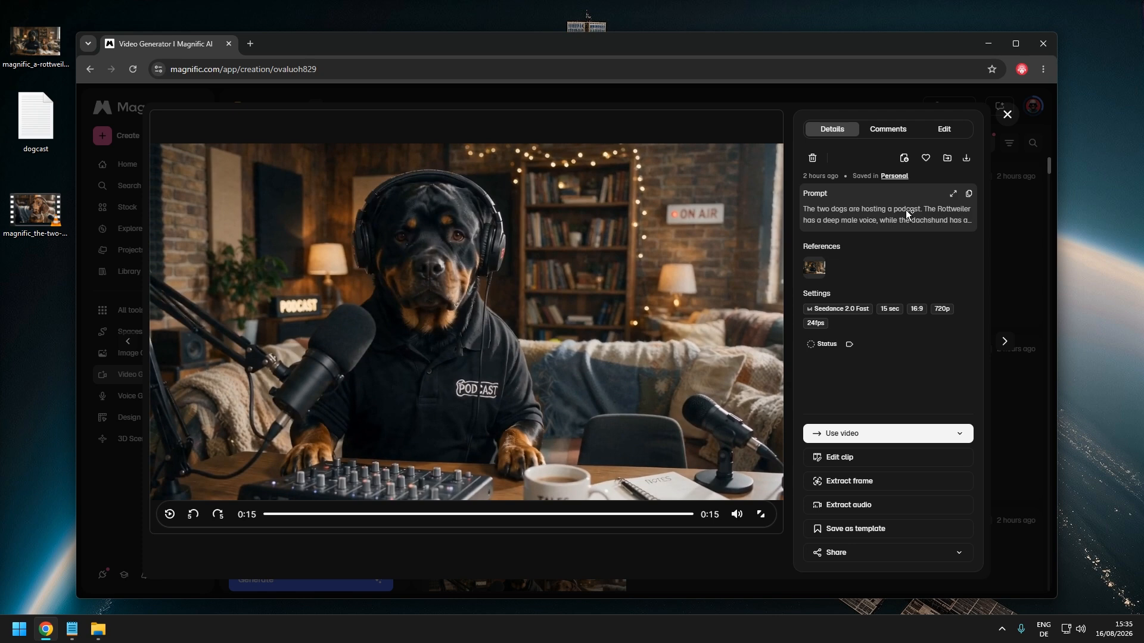
left_click(1006, 114)
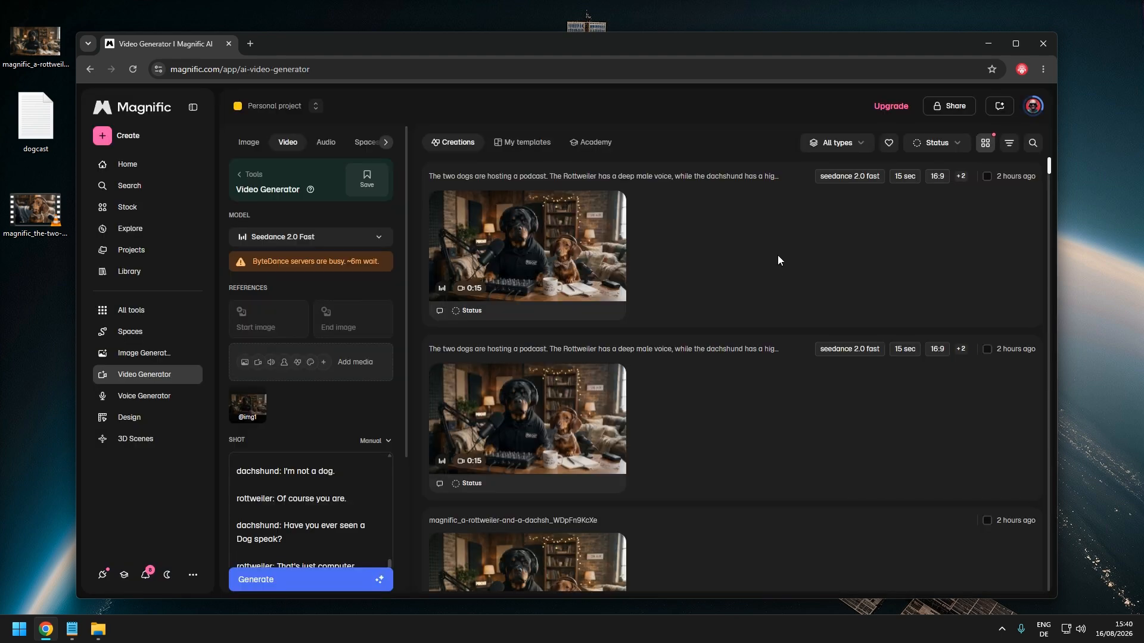
Browse the video model list to compare the available providers and models
left_click(327, 241)
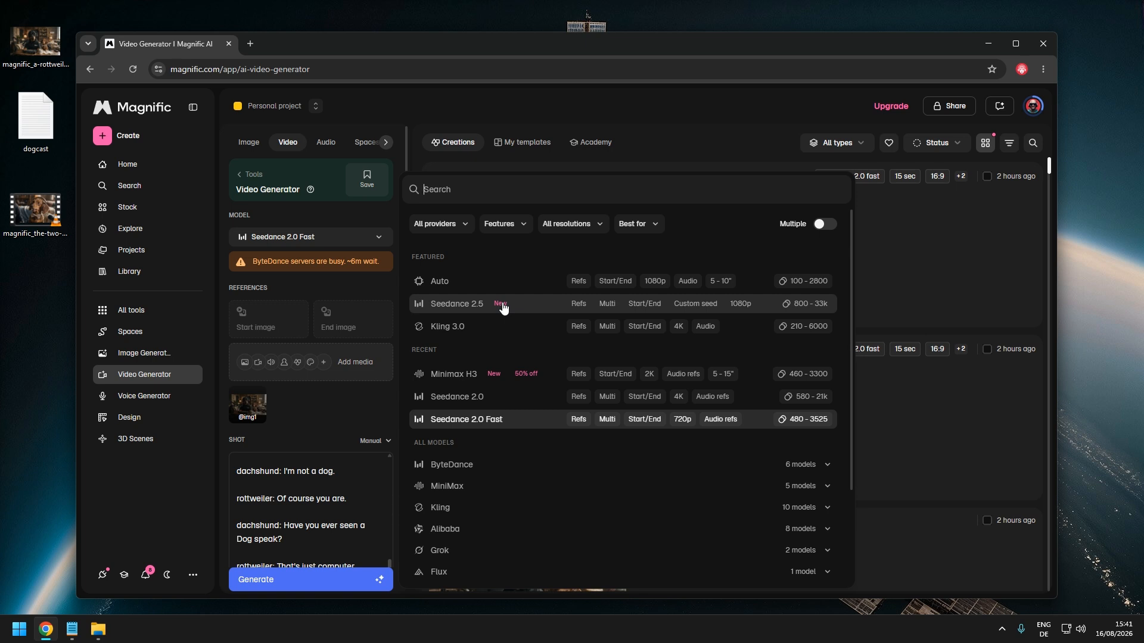
left_click(960, 231)
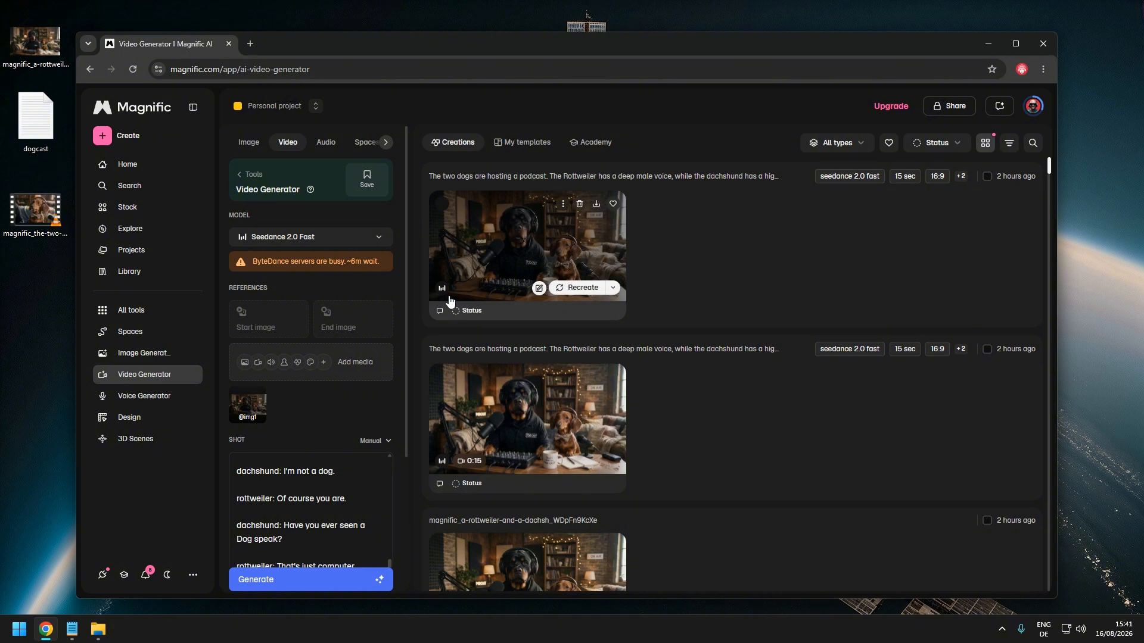
left_click(330, 240)
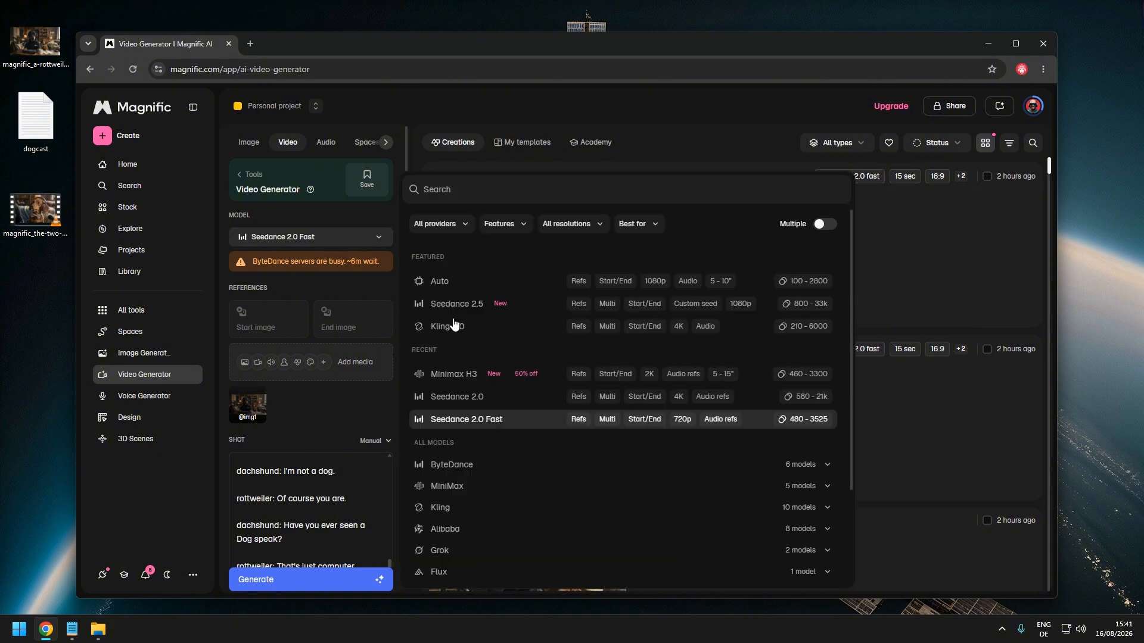
scroll(556, 358, "down", 2)
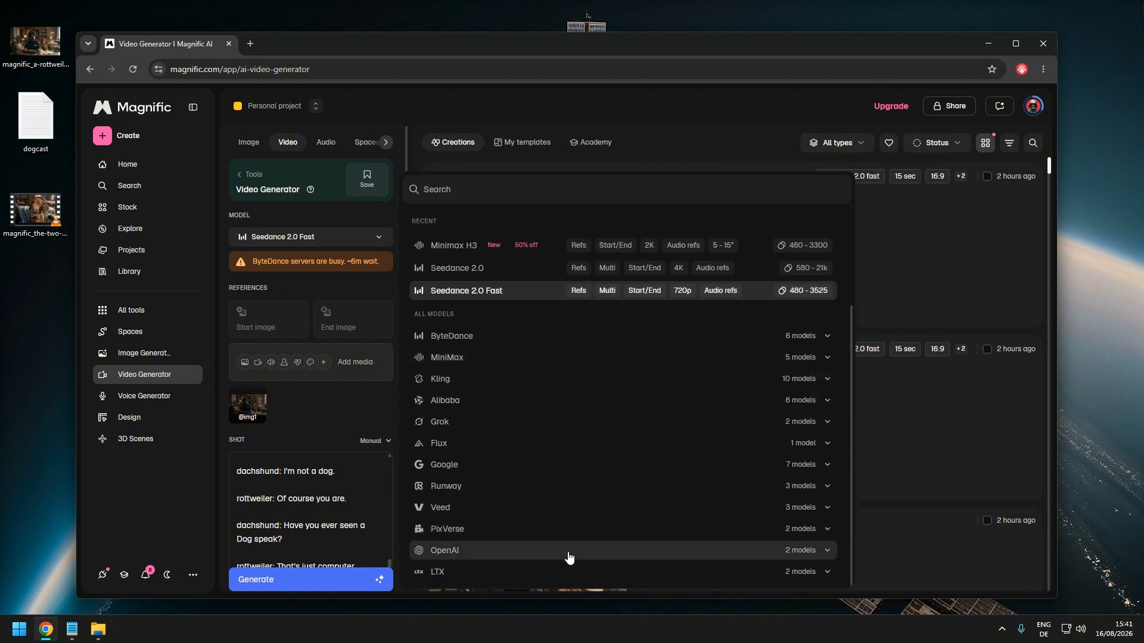
left_click(906, 256)
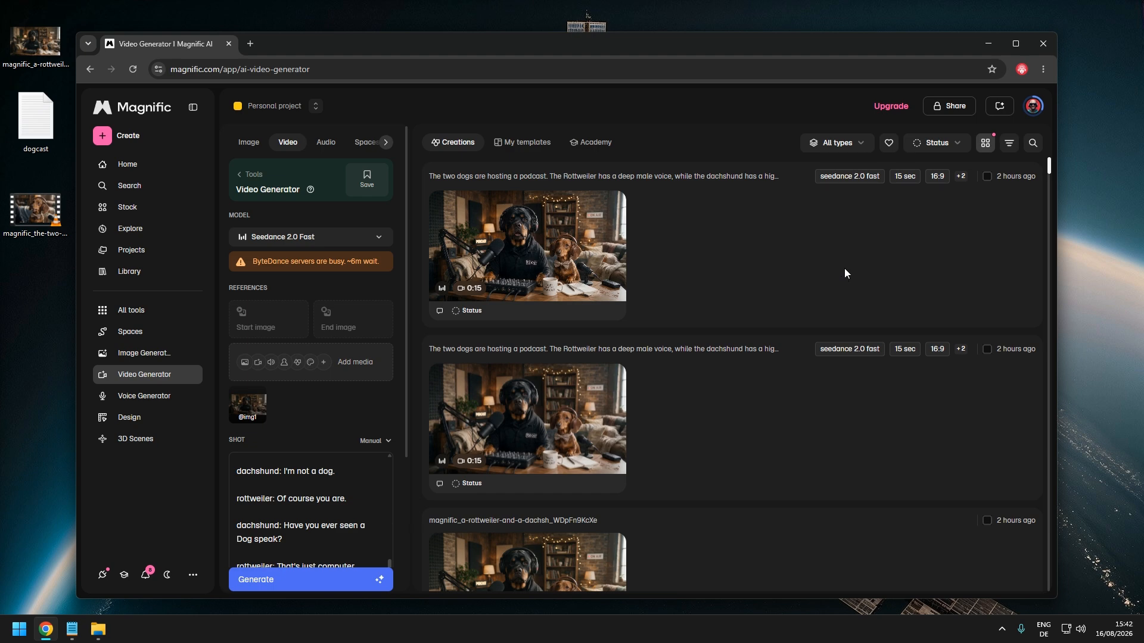
Scroll through the creations gallery and inspect the uploaded rottweiler-and-dachshund reference image
scroll(844, 268, "down", 10)
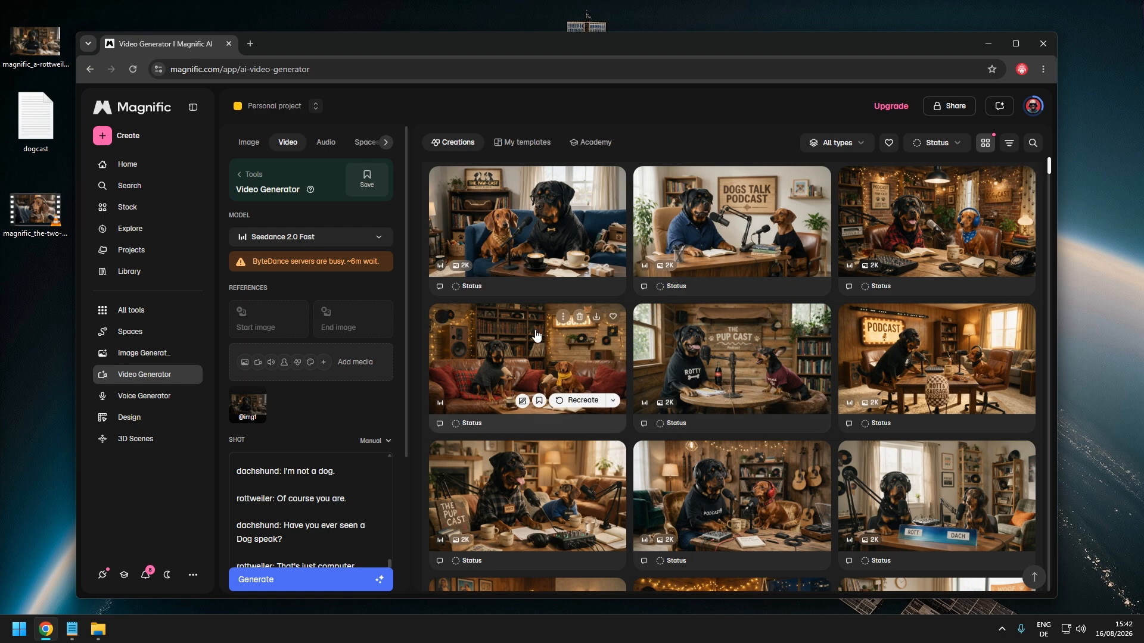
scroll(709, 352, "up", 1)
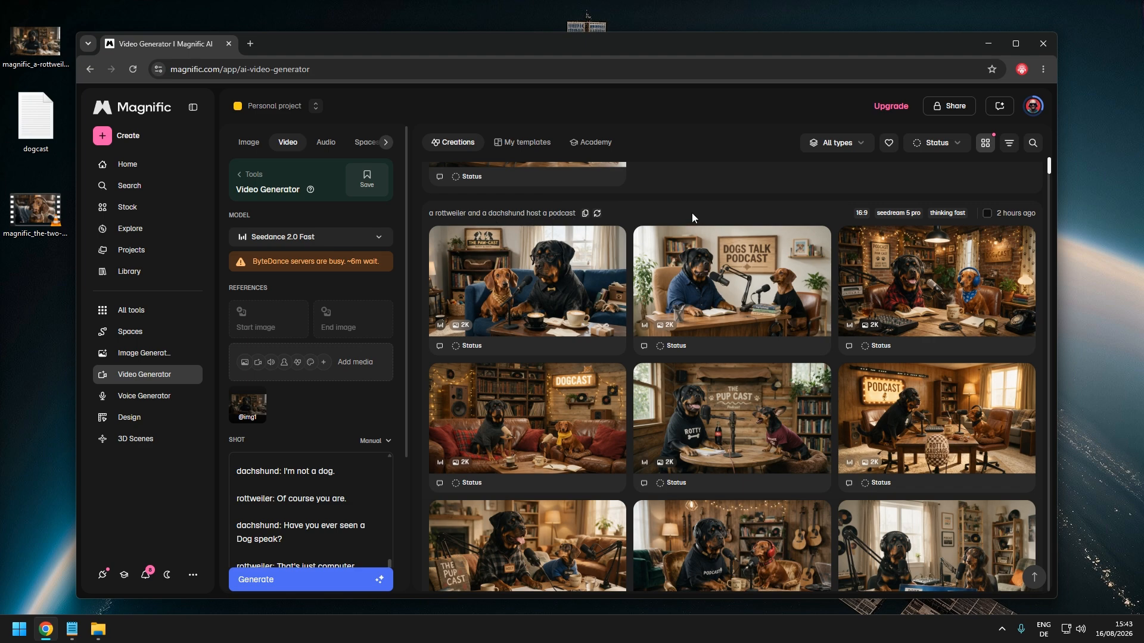
scroll(691, 212, "down", 2)
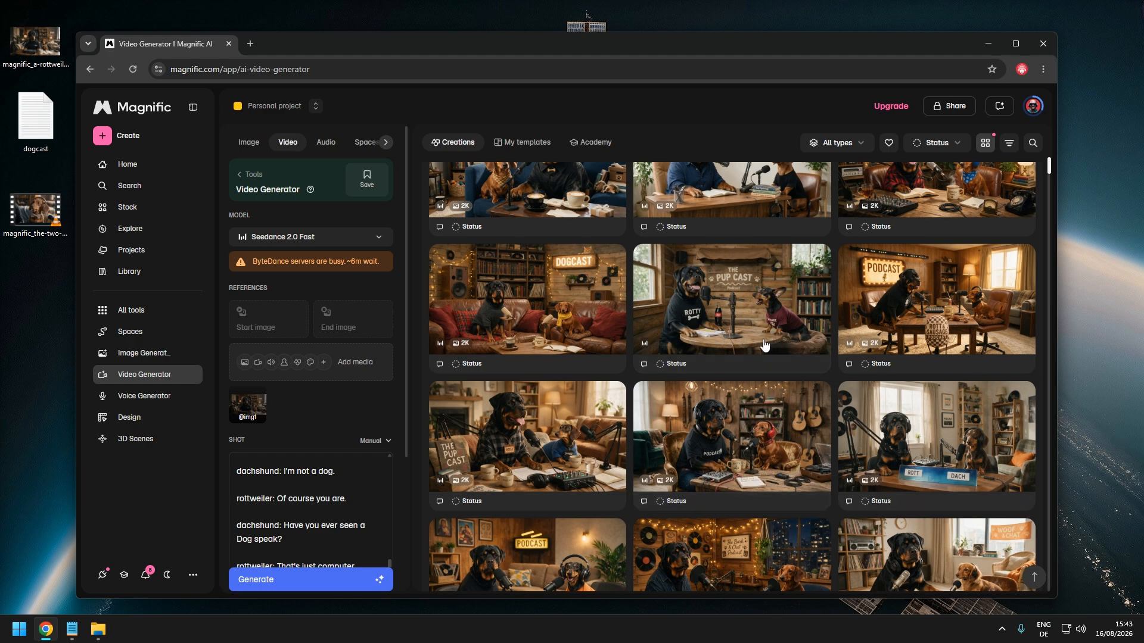
scroll(763, 340, "up", 4)
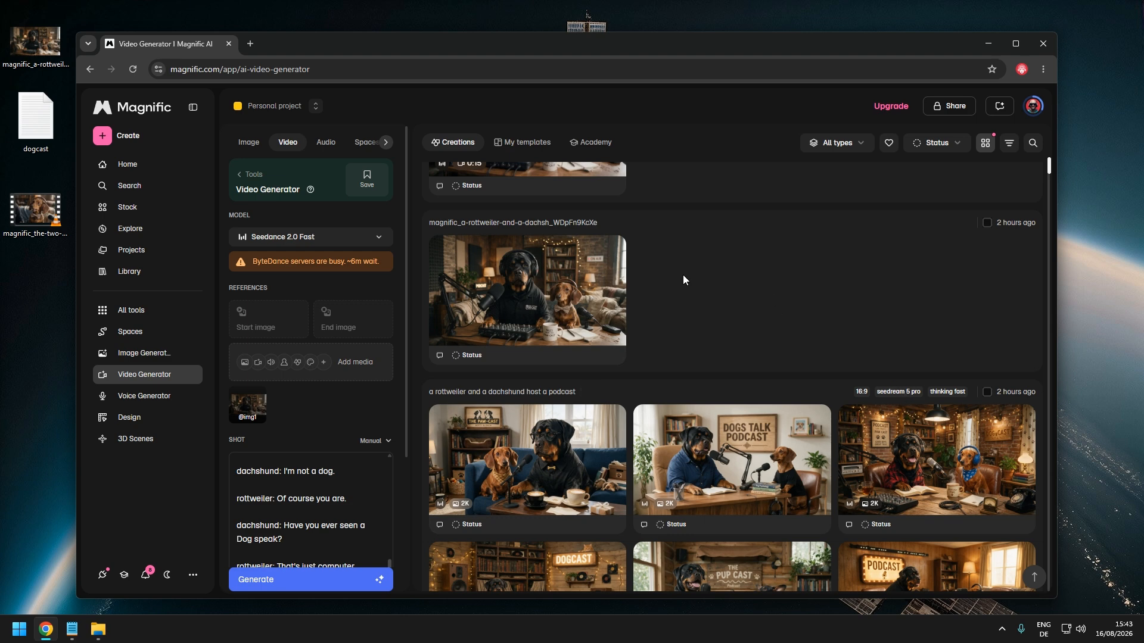
left_click(593, 284)
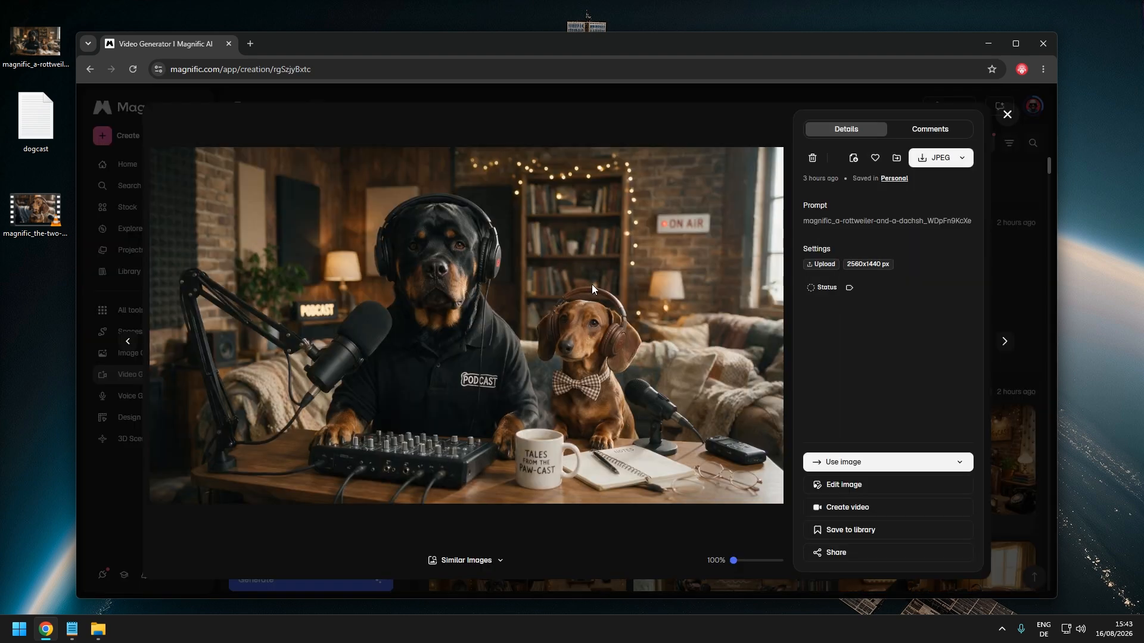
left_click(1007, 116)
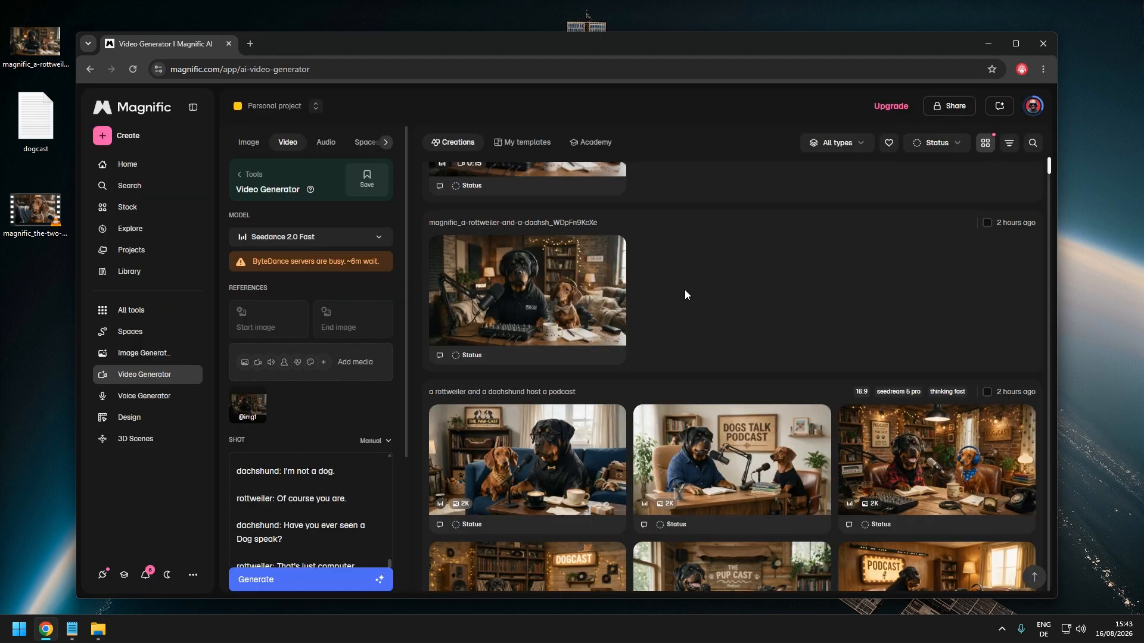
scroll(709, 277, "up", 5)
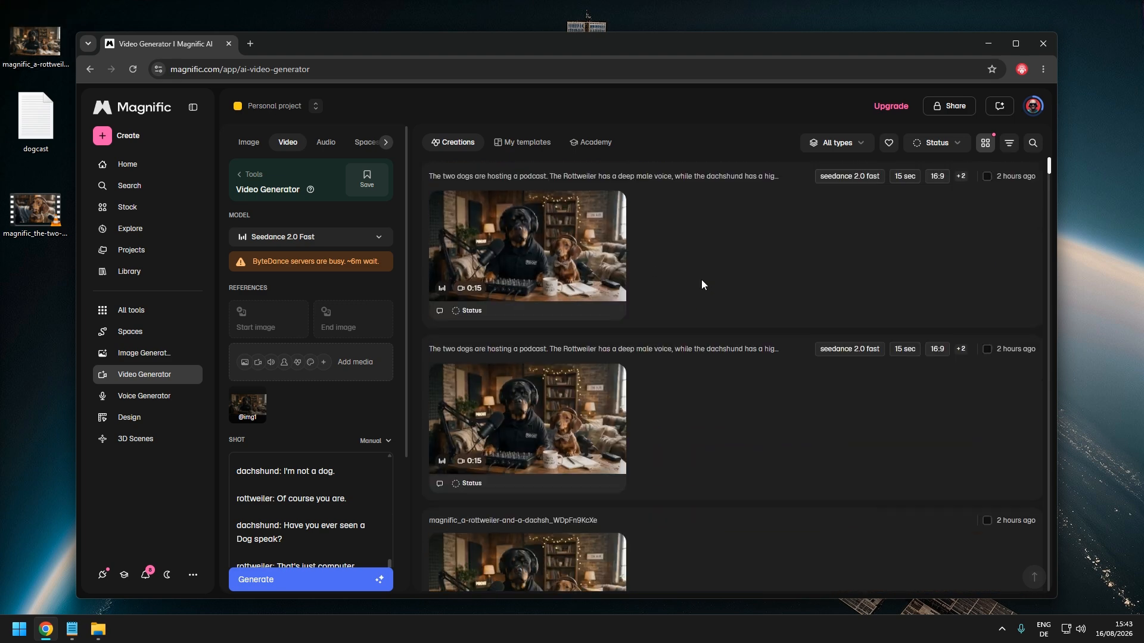
scroll(335, 407, "down", 2)
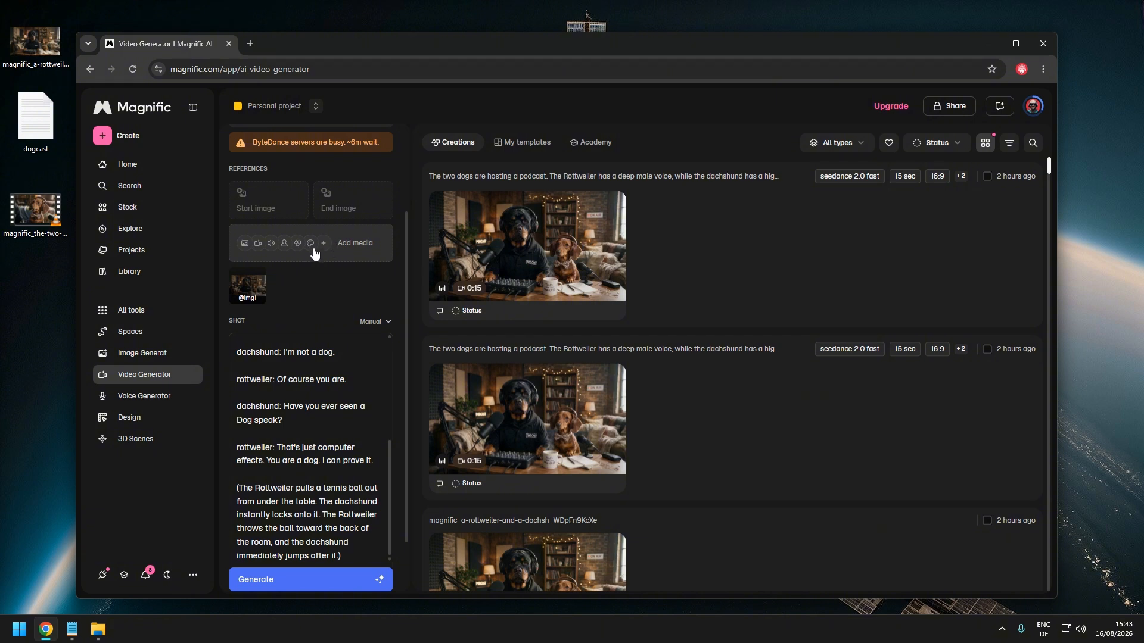
scroll(352, 313, "up", 2)
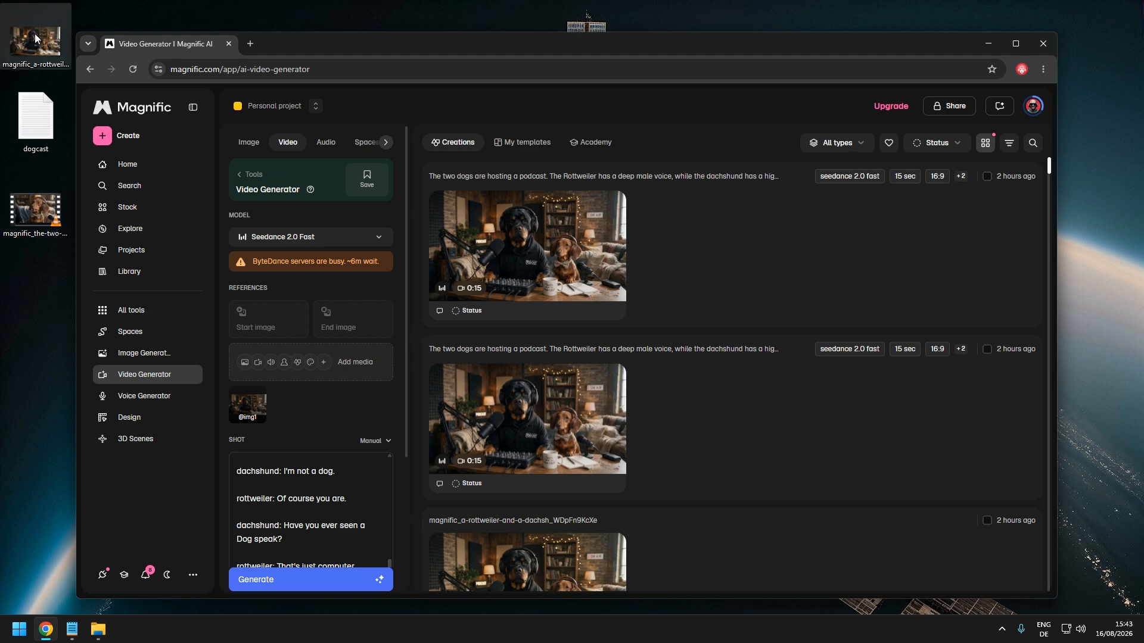
Compare the Shot prompt text with the dialogue script in dogcast.txt
left_click_drag(34, 34, 62, 73)
left_click_drag(36, 33, 35, 34)
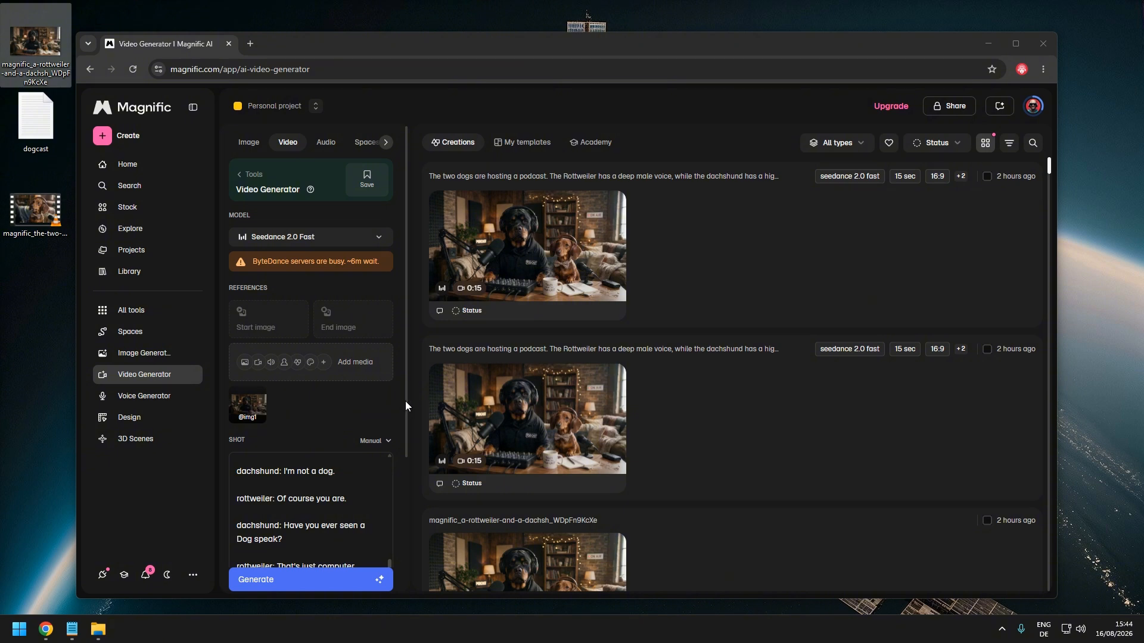
left_click_drag(405, 402, 405, 444)
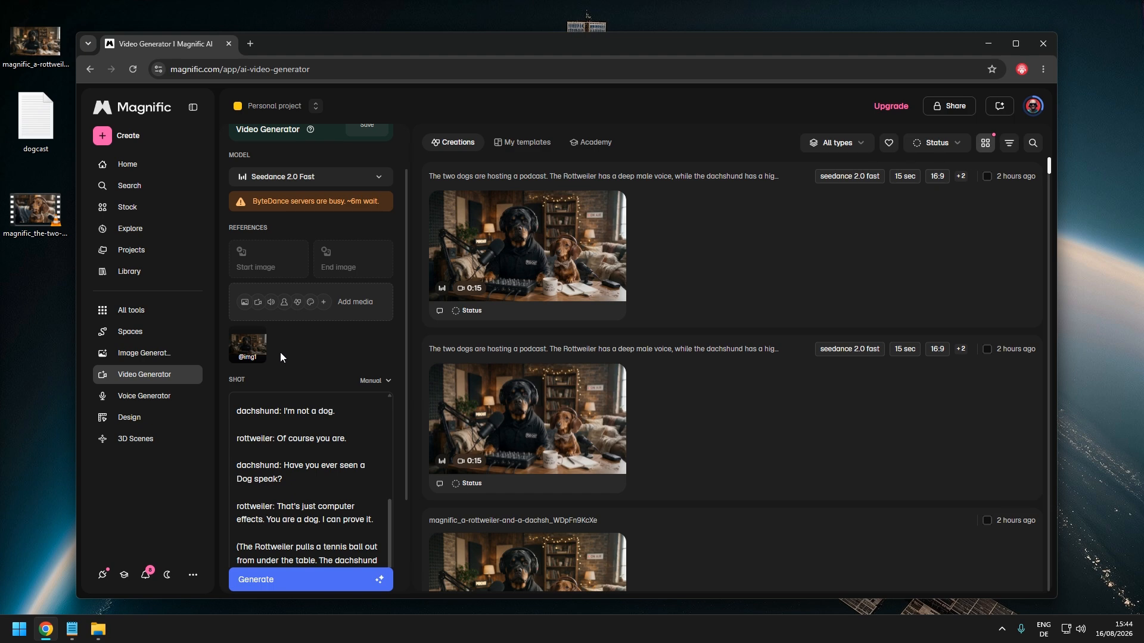
scroll(401, 360, "down", 1)
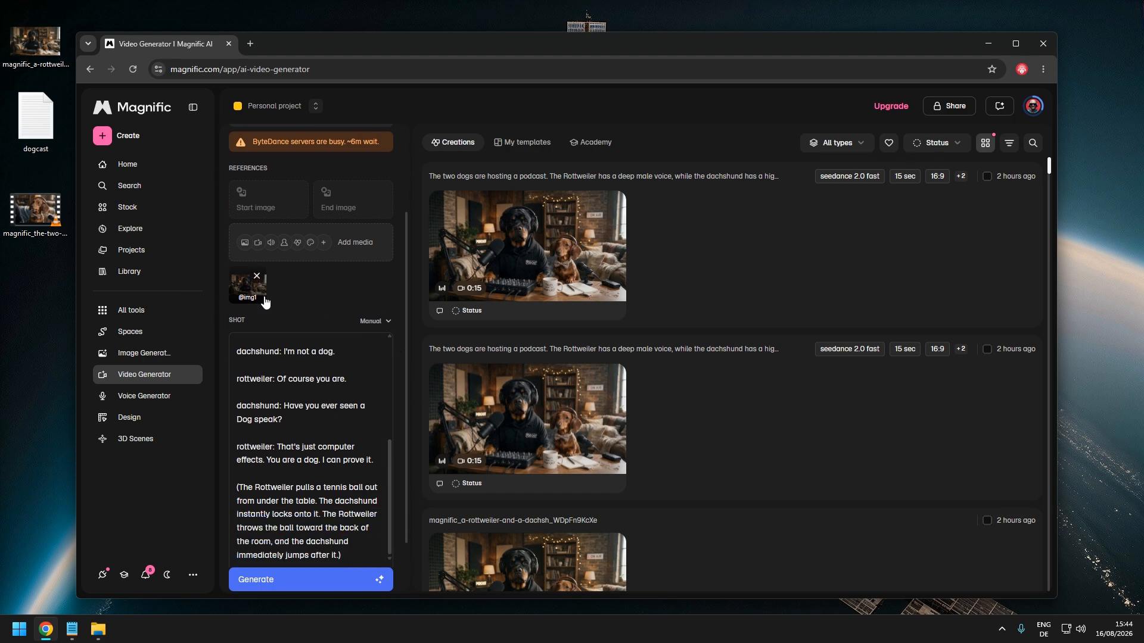
left_click(310, 491)
scroll(310, 491, "up", 5)
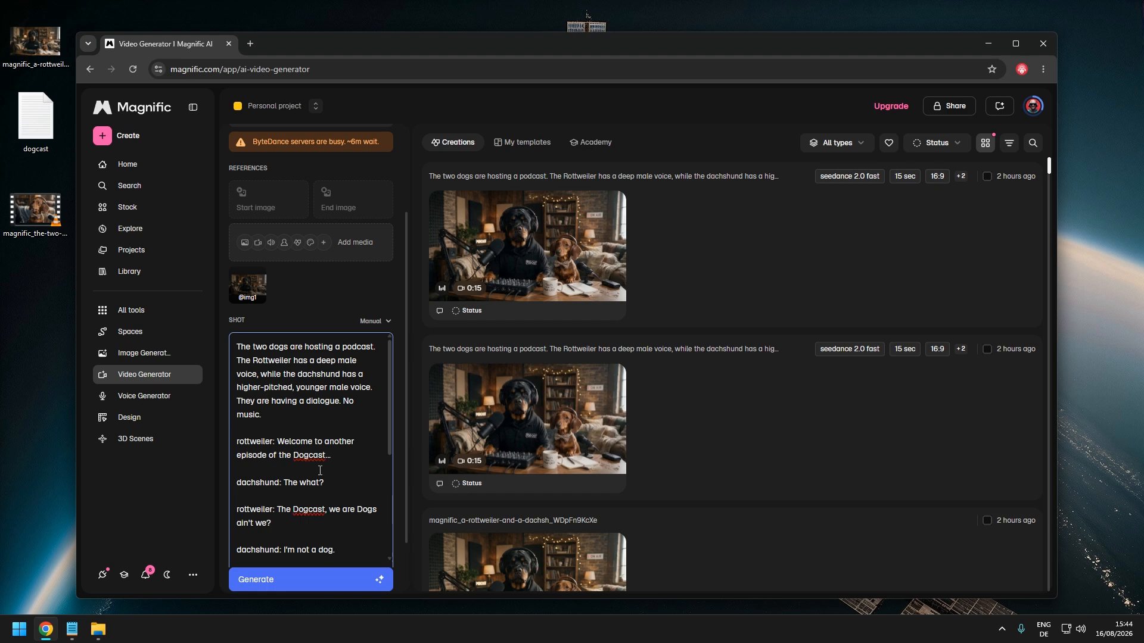
left_click(71, 629)
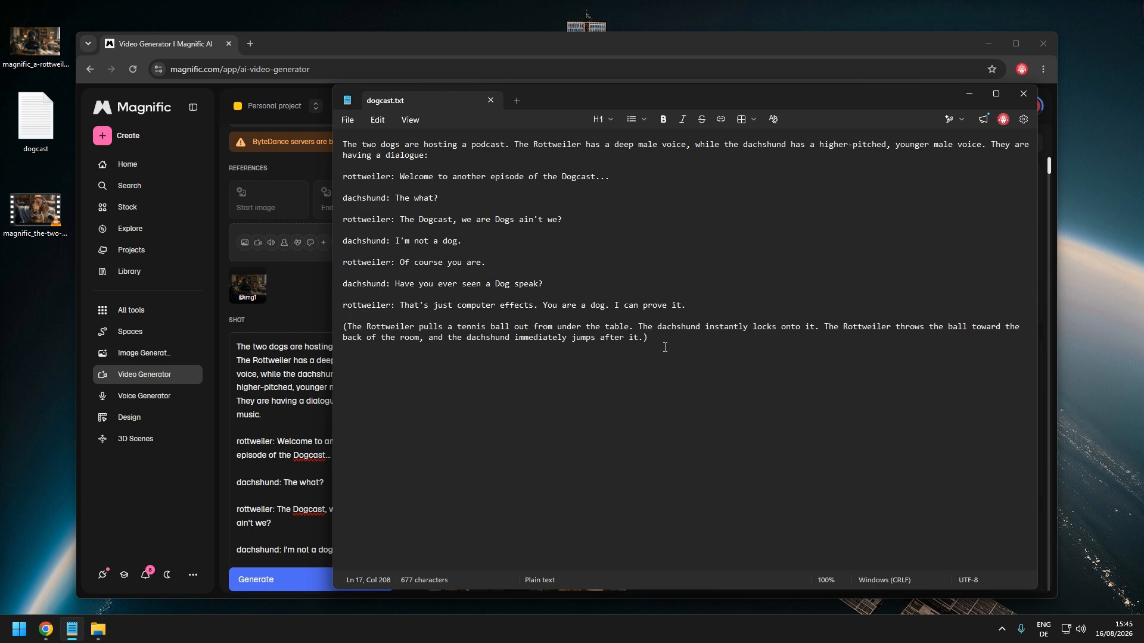
left_click(966, 95)
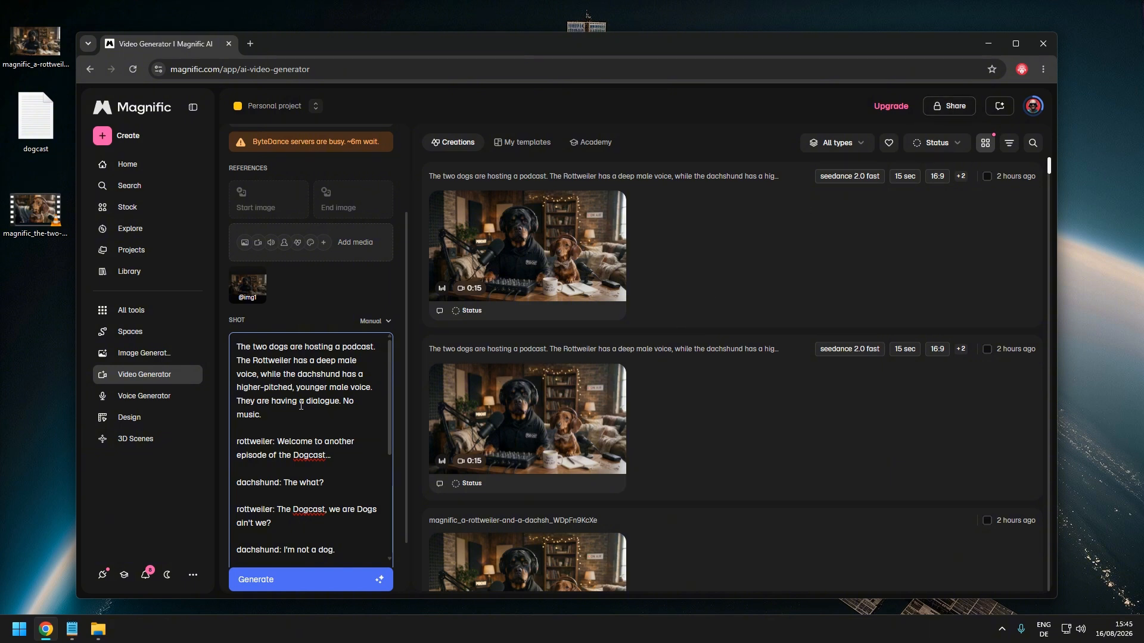
scroll(311, 377, "down", 1)
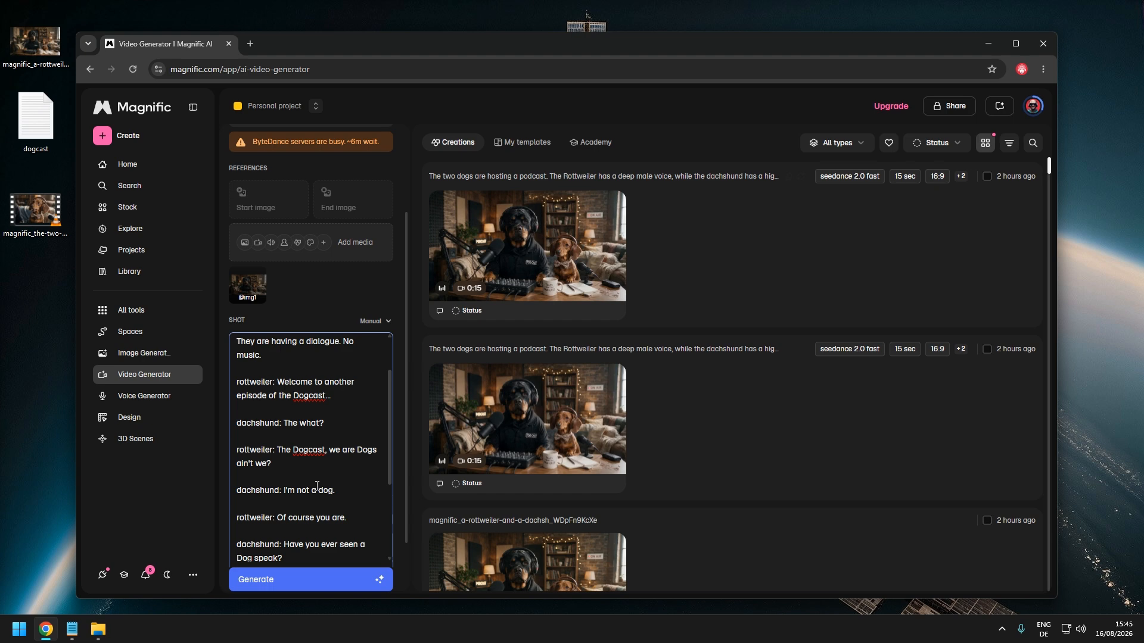
scroll(317, 486, "up", 1)
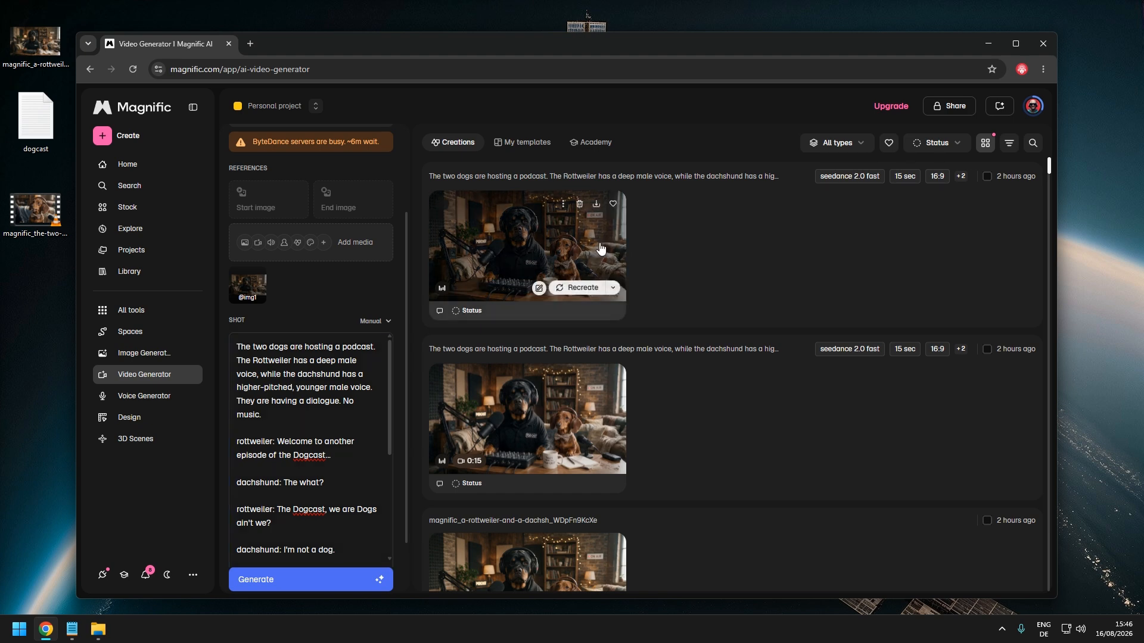
Replay the generated podcast video and open the reference image file from the desktop for comparison
left_click(566, 262)
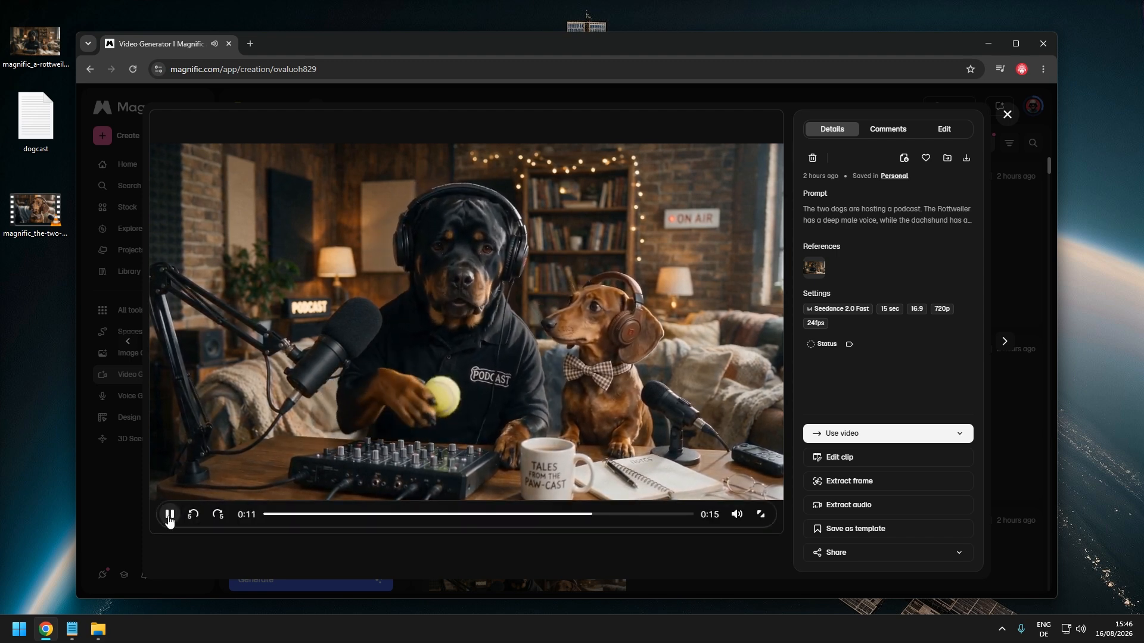
left_click(170, 516)
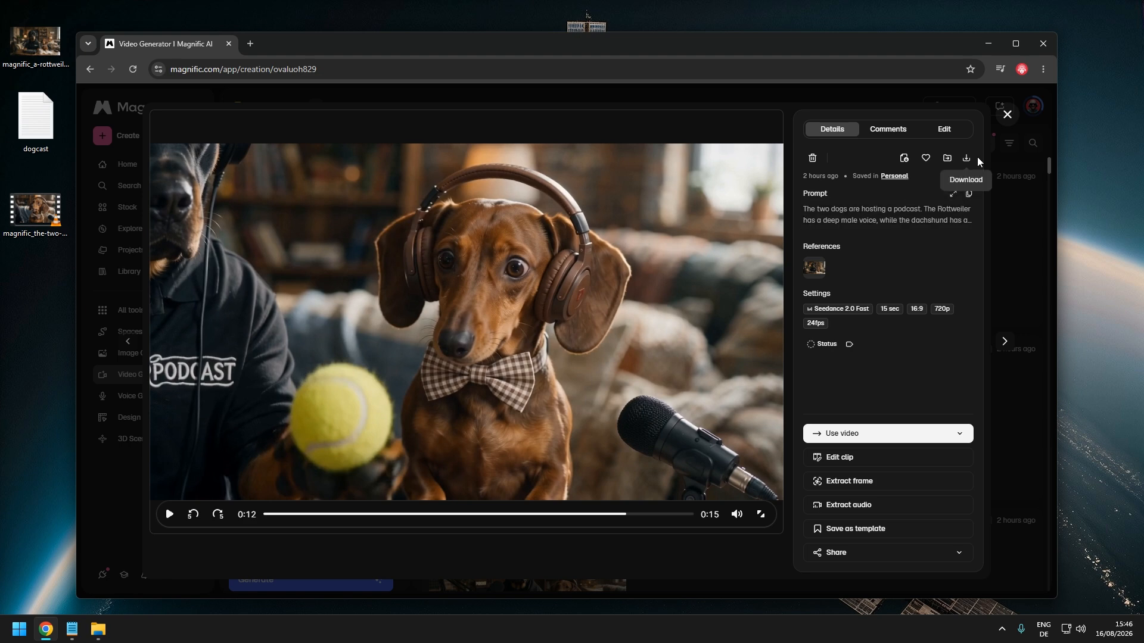
left_click(1006, 115)
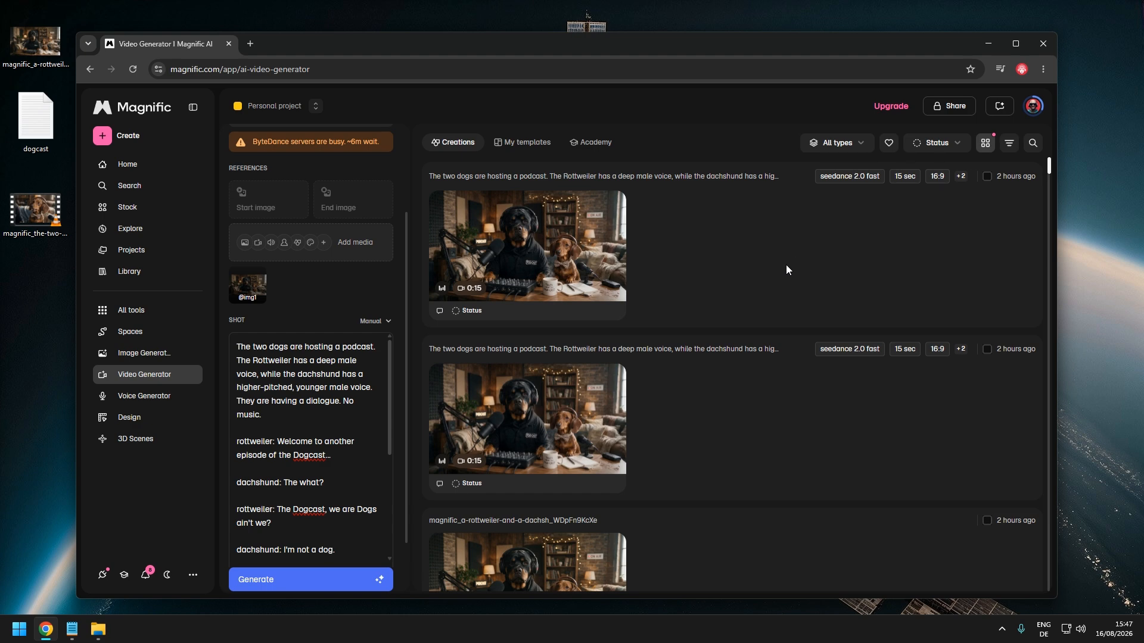
double_click(48, 40)
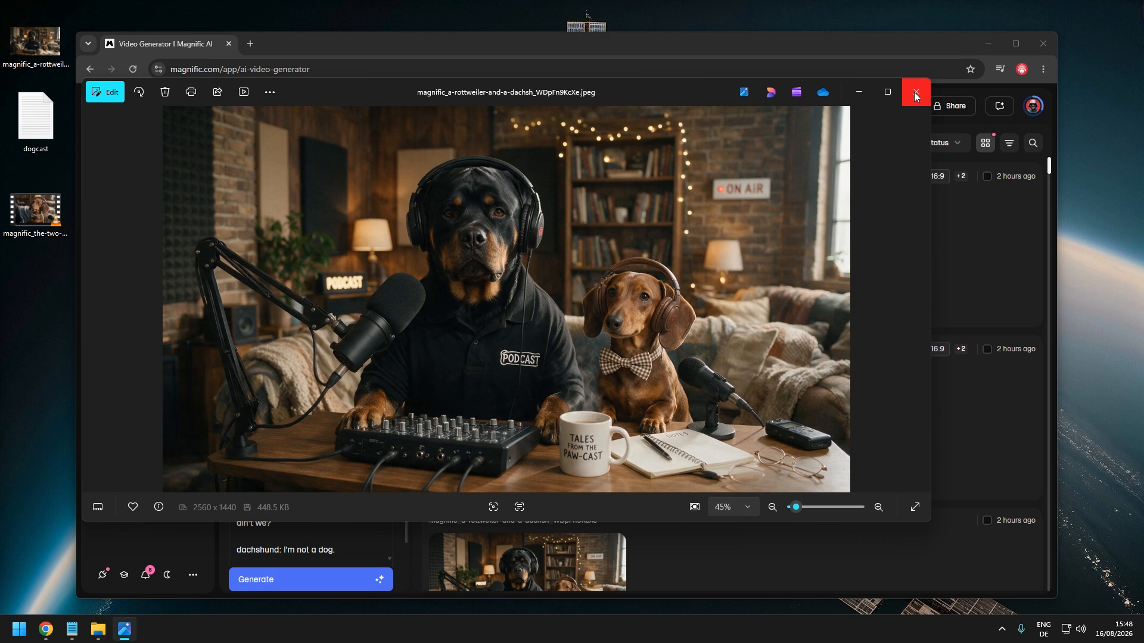
left_click(915, 92)
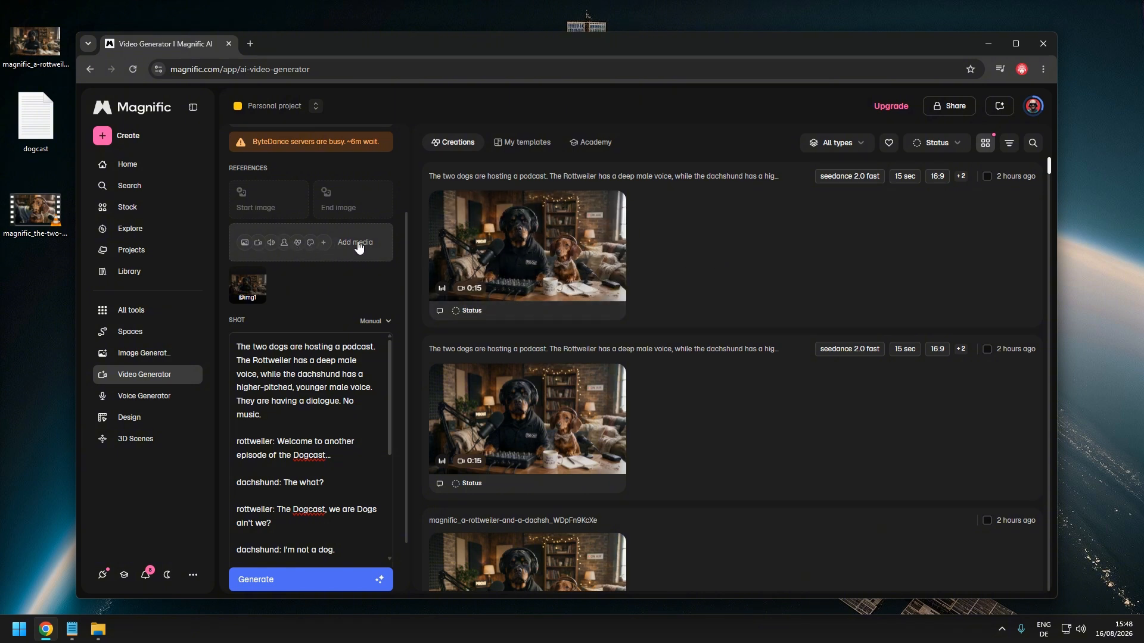
left_click(314, 414)
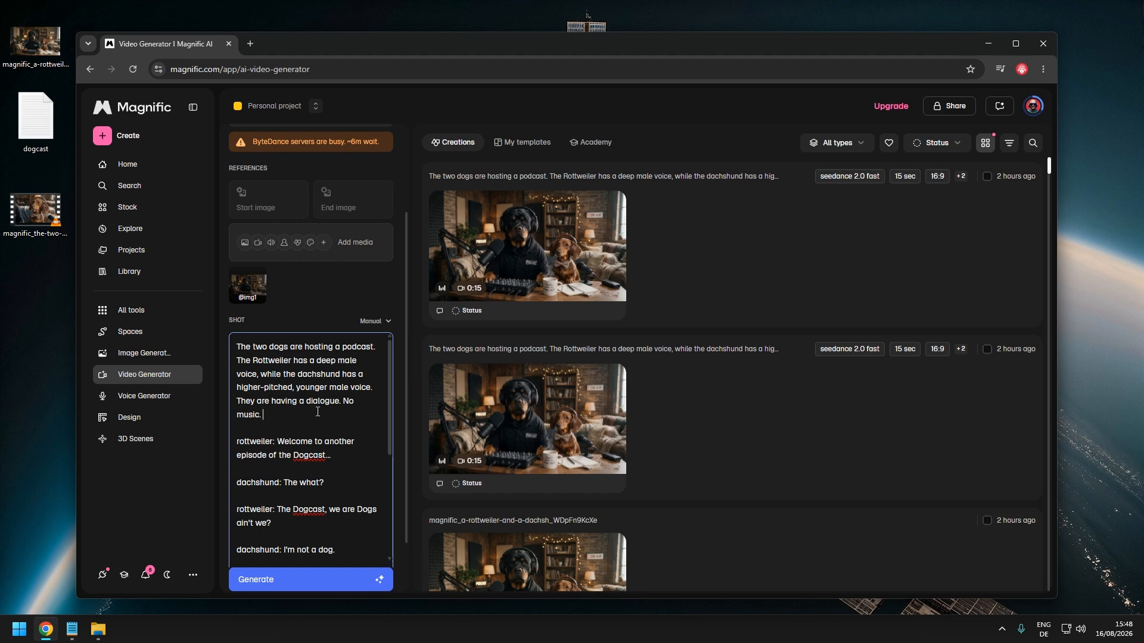
type("@")
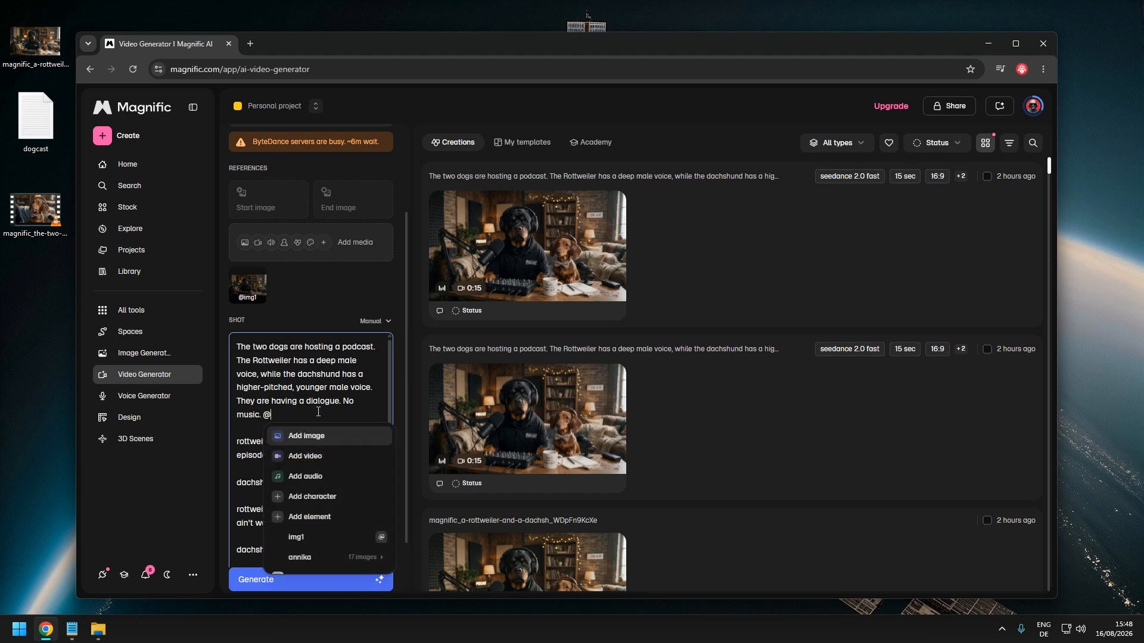
mouse_move(310, 545)
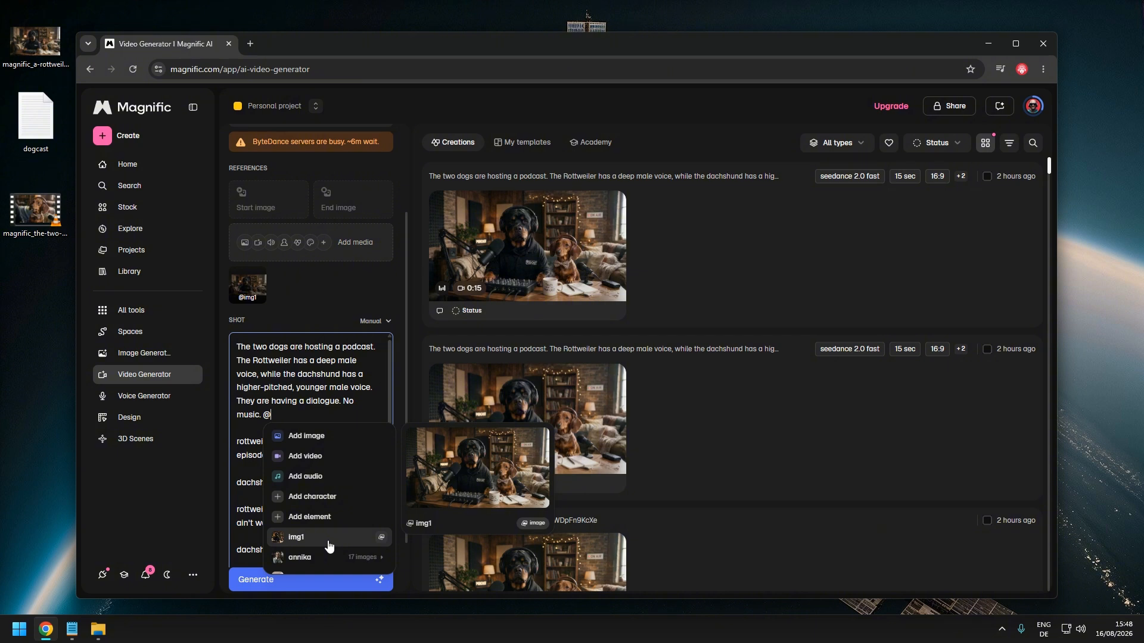
left_click(307, 361)
key("BackSpace")
key("BackSpace")
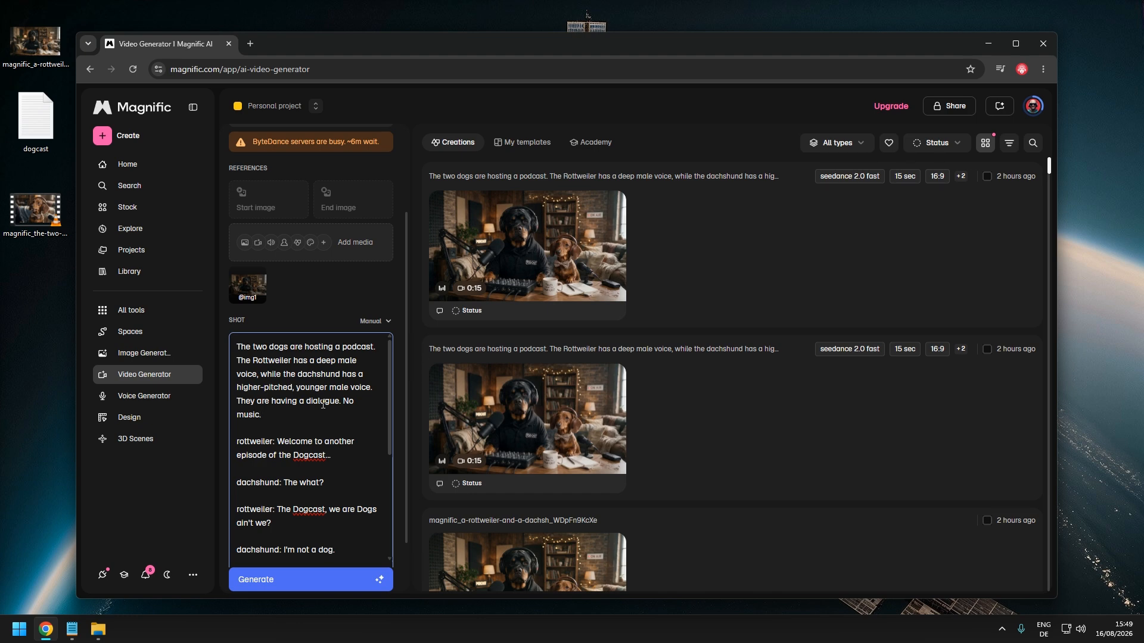
Scroll through the Shot prompt to review the full dialogue
scroll(321, 408, "down", 2)
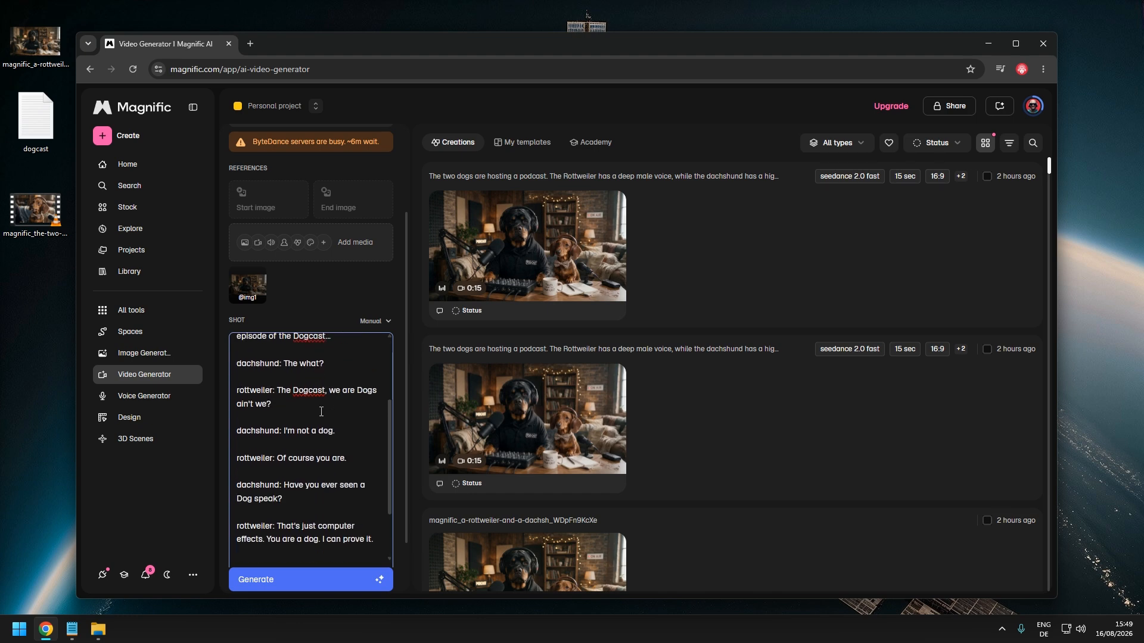
scroll(321, 412, "up", 2)
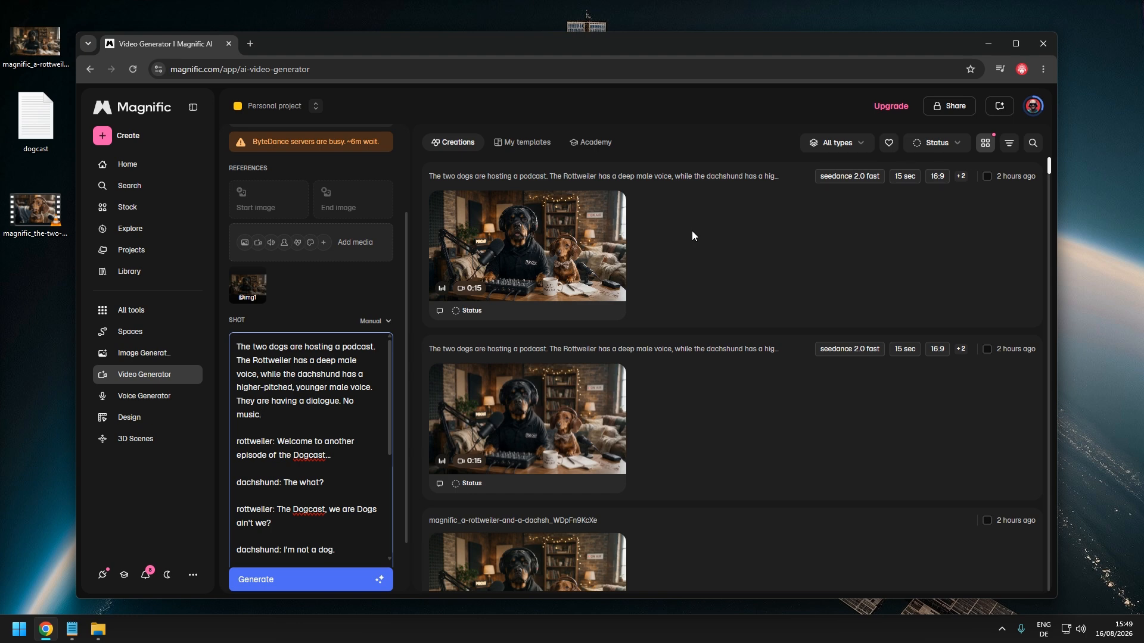
scroll(386, 452, "down", 1)
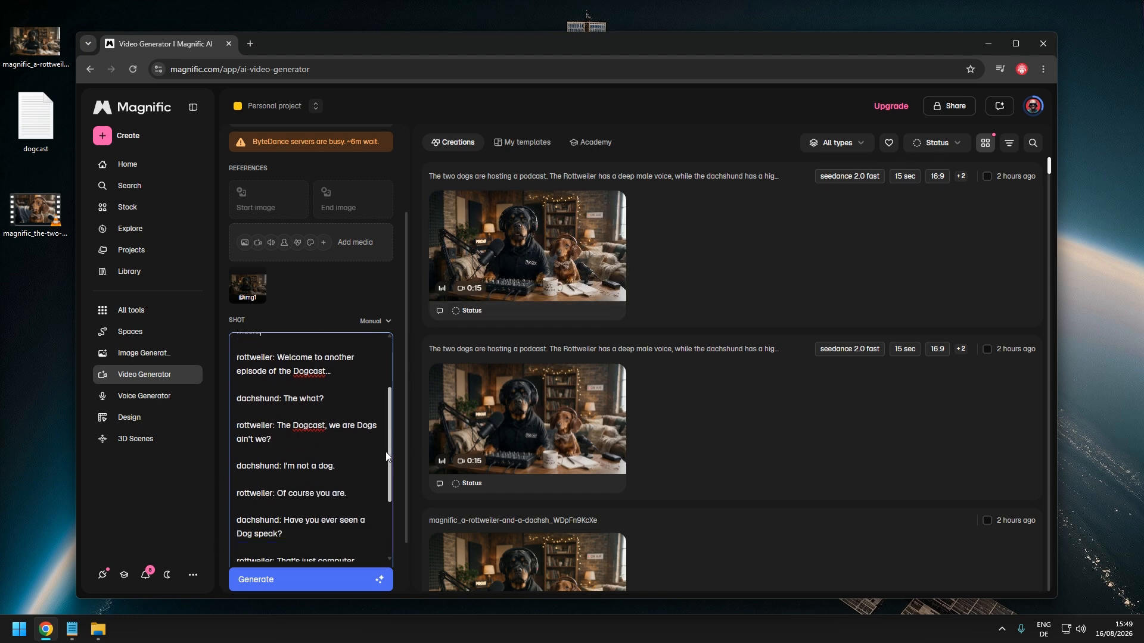
scroll(386, 456, "down", 1)
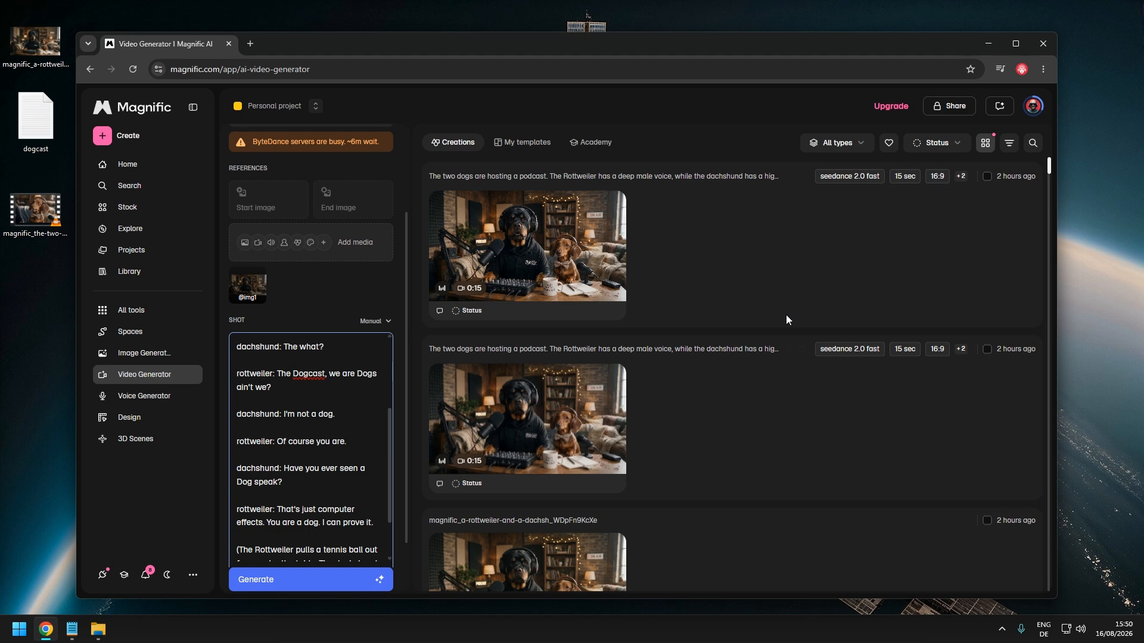
mouse_move(594, 245)
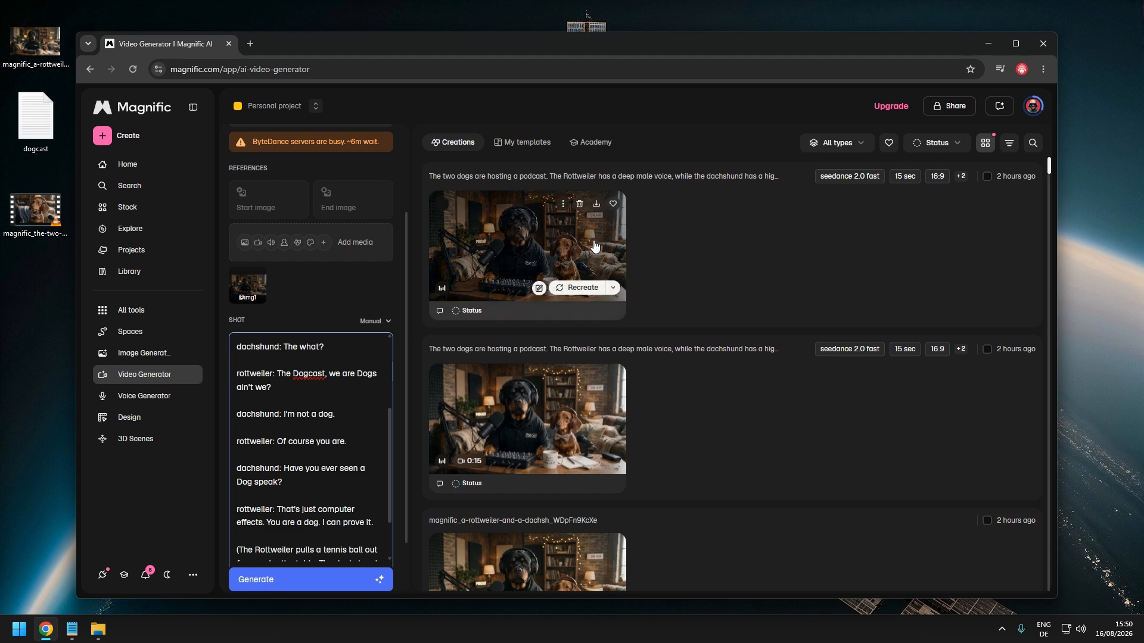